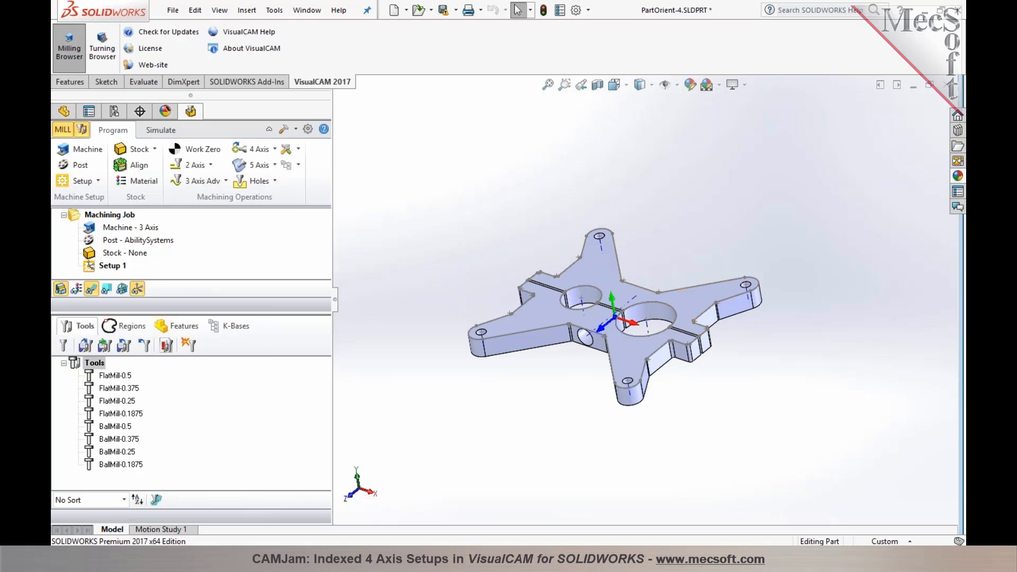
Enlarge the machining job tree area and slightly widen the milling browser.
left_click_drag(268, 314, 269, 351)
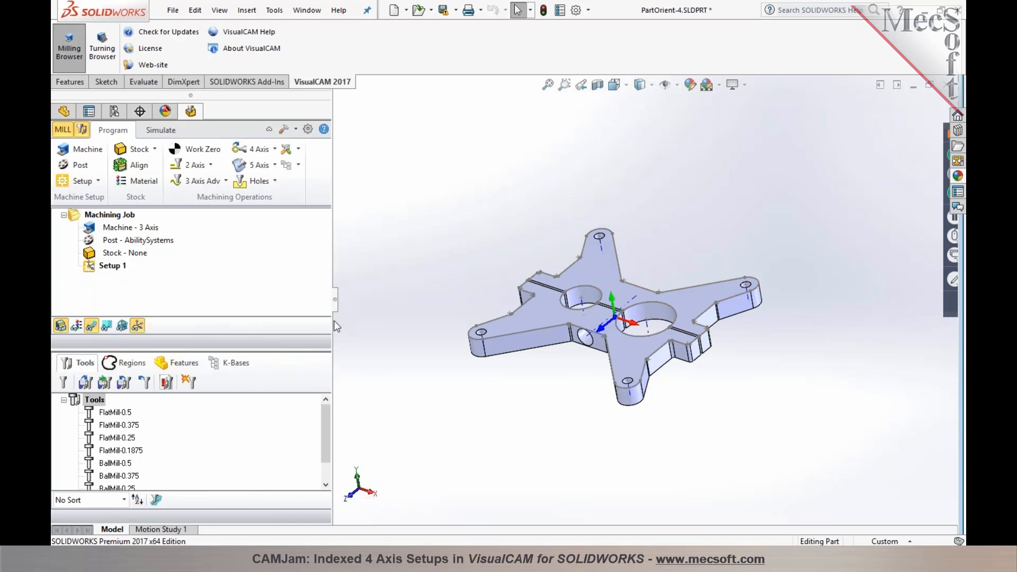
left_click_drag(334, 311, 350, 311)
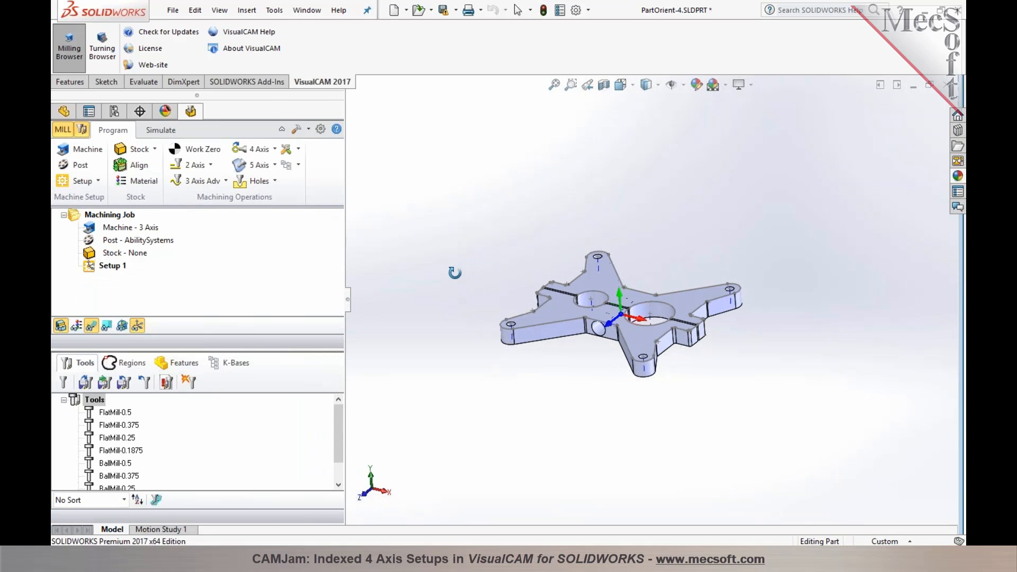
scroll(632, 324, "down", 3)
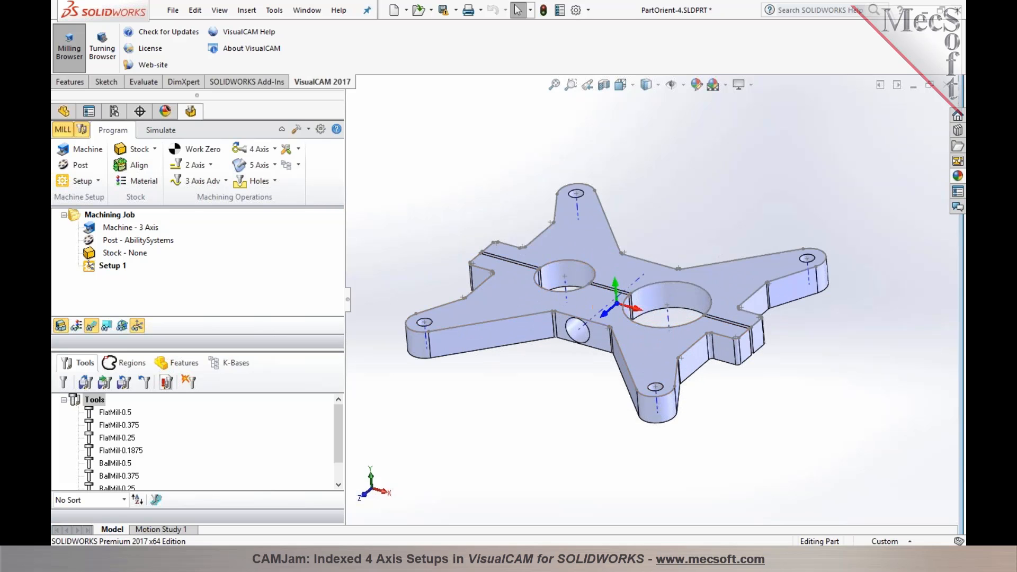
Rotate the machine coordinate system about the X axis with a 90° spin angle until its Z axis points up.
left_click(80, 151)
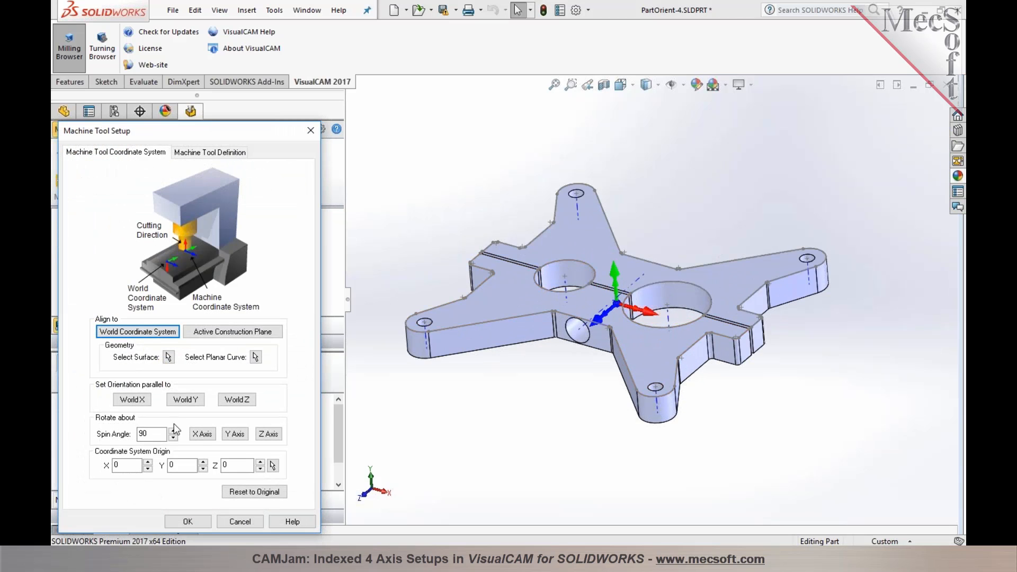
left_click(200, 434)
left_click(201, 434)
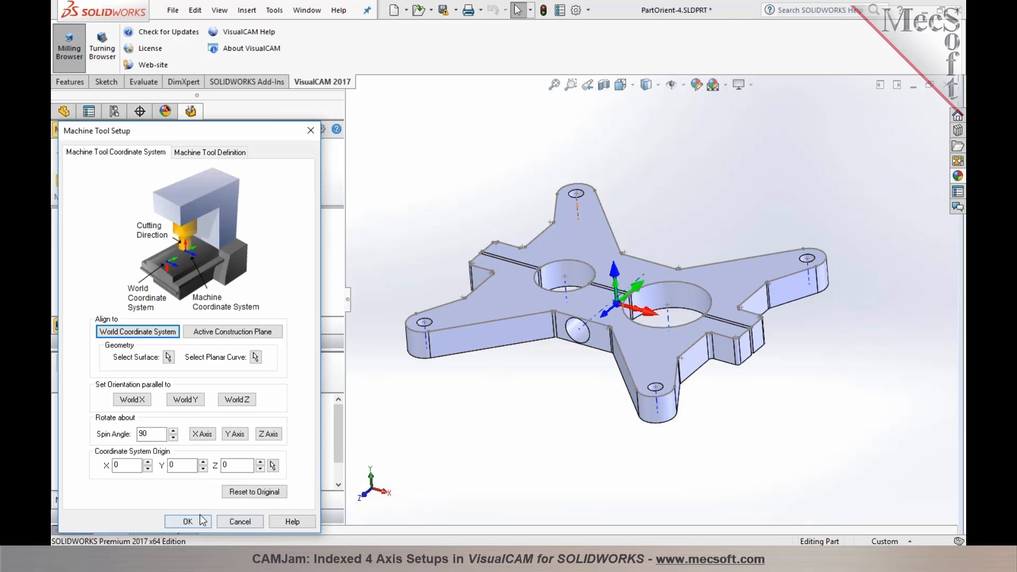
left_click(188, 521)
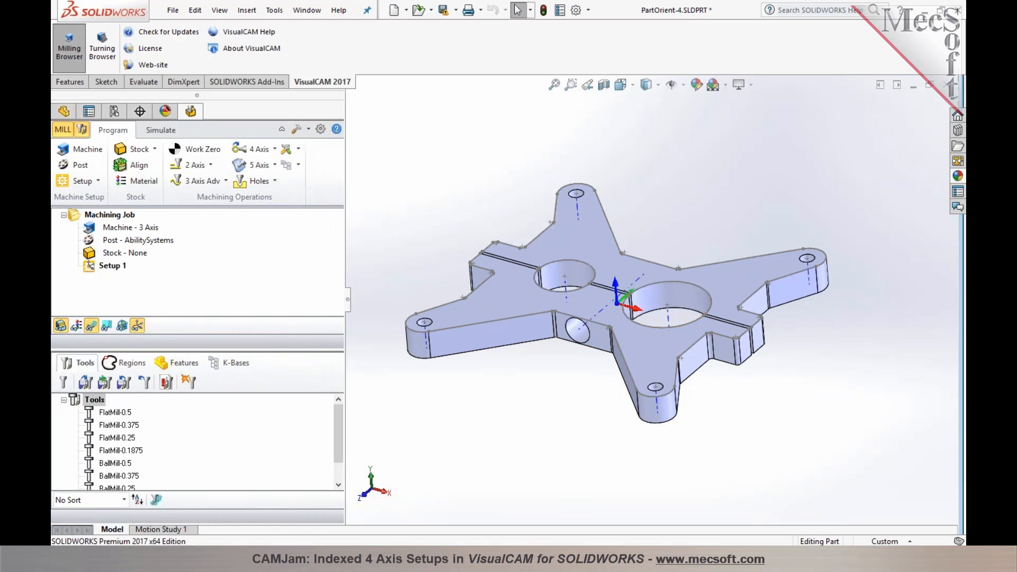
Change the machine tool definition to 4 Axis, keeping the Table configuration and the +X rotary axis.
left_click(81, 148)
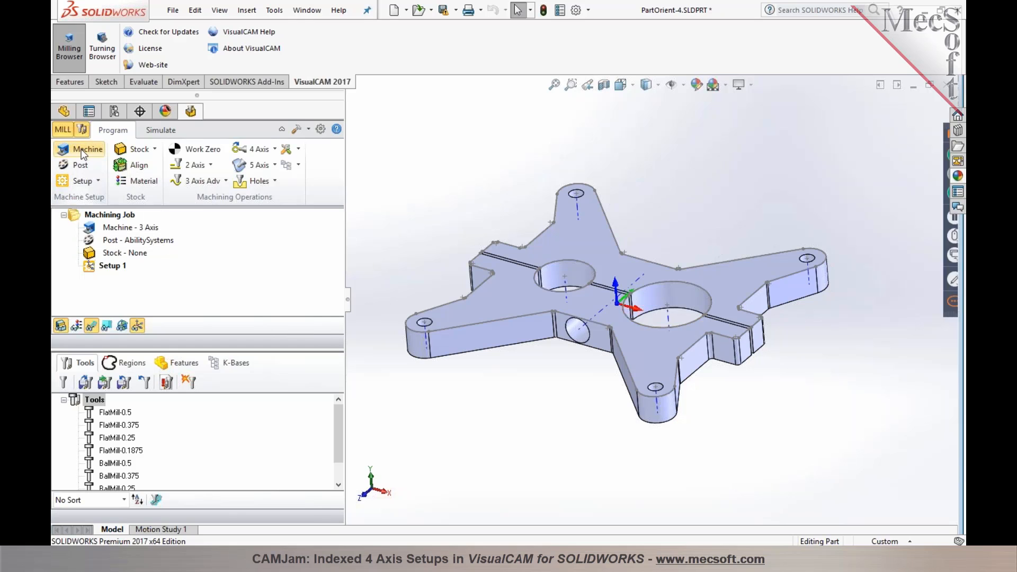
left_click(180, 154)
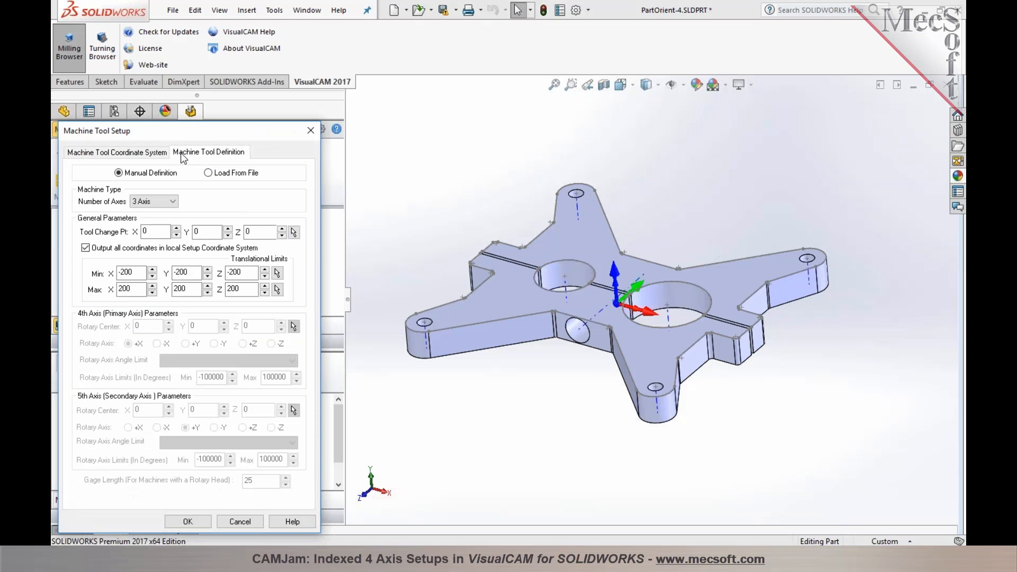
left_click(165, 202)
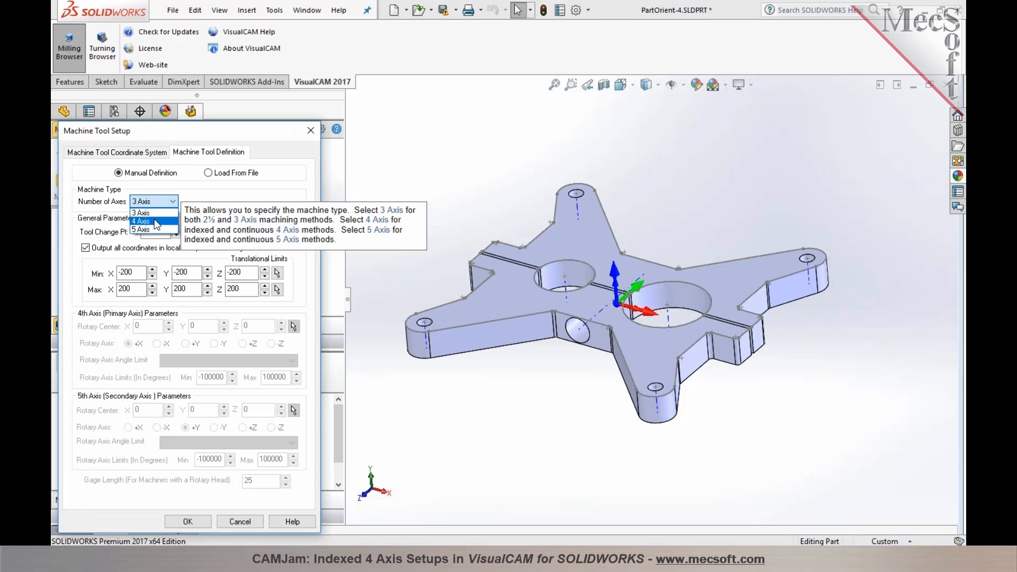
left_click(157, 222)
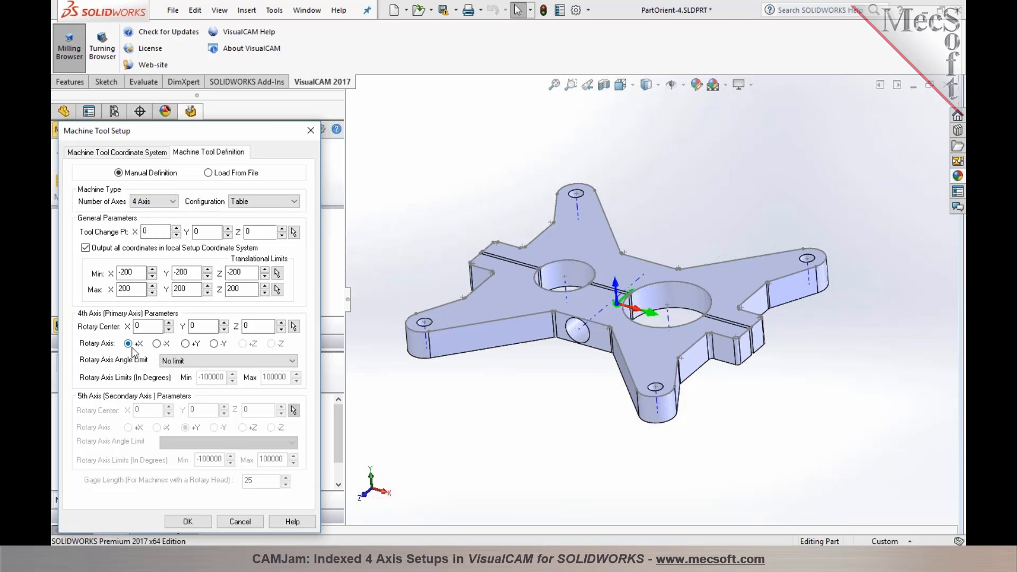
mouse_move(135, 351)
mouse_move(199, 350)
mouse_move(149, 326)
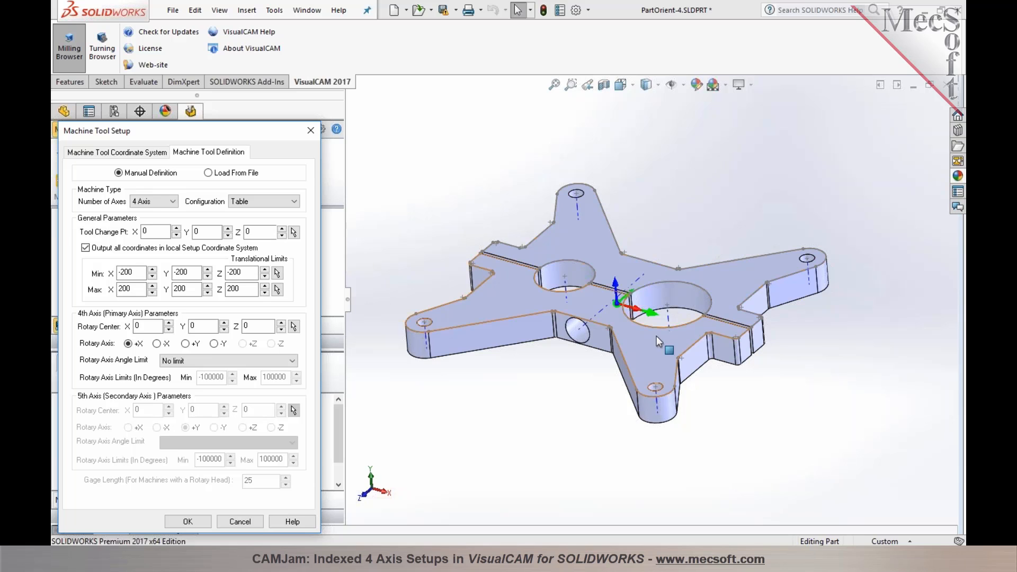
left_click(187, 522)
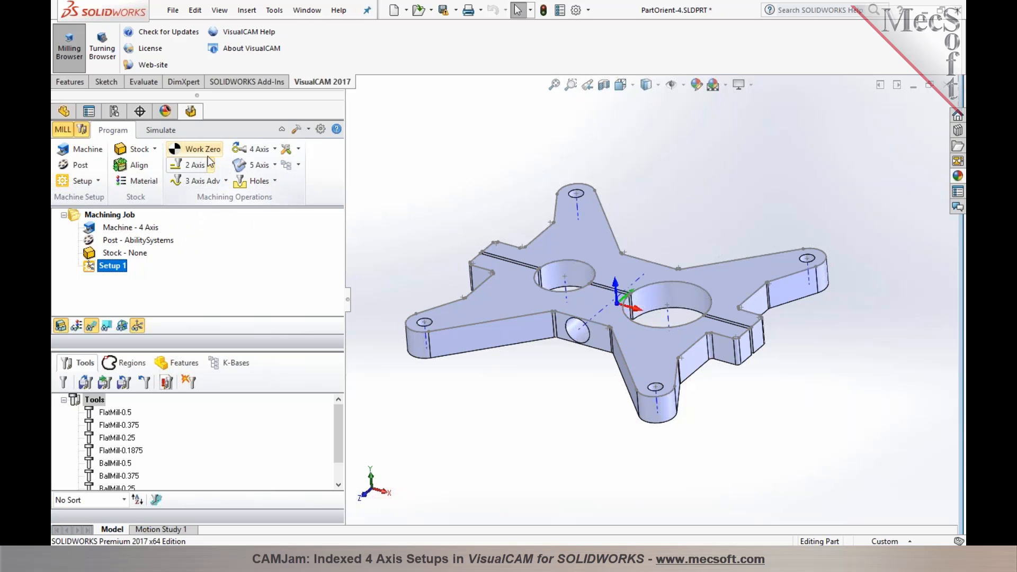
Create a box stock sized from the model bounding box.
left_click(154, 149)
left_click(154, 257)
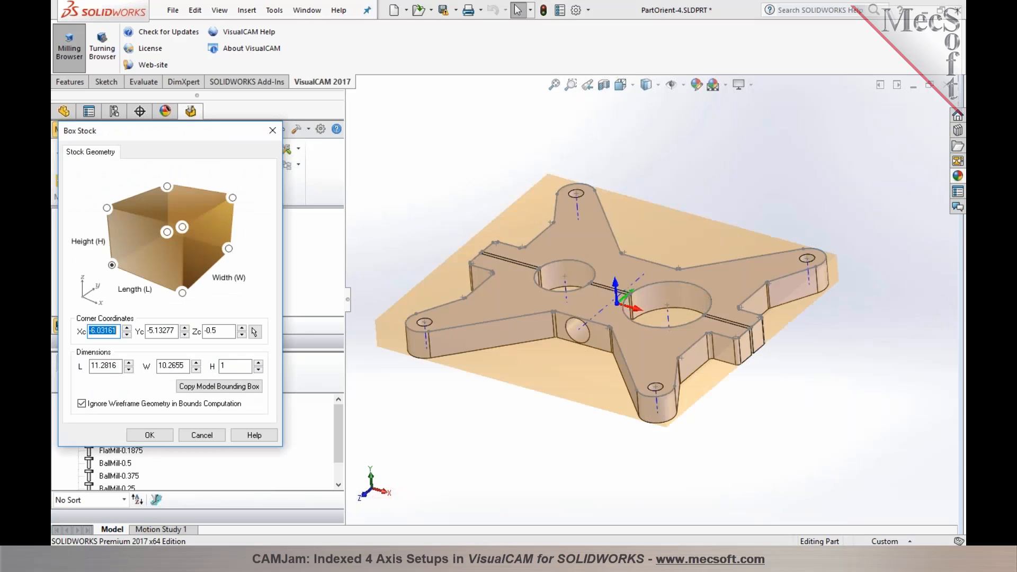
left_click(218, 386)
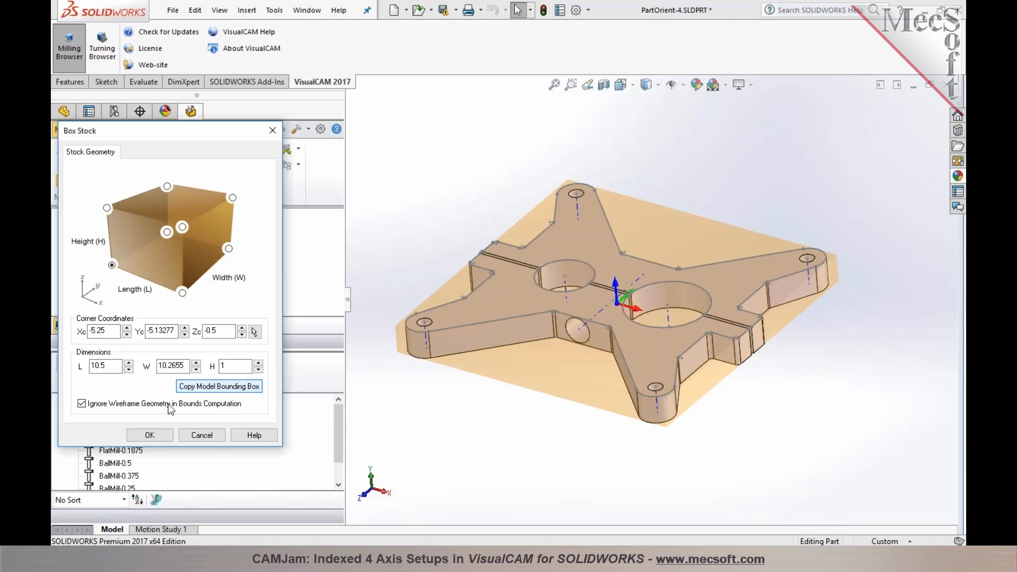
left_click(151, 437)
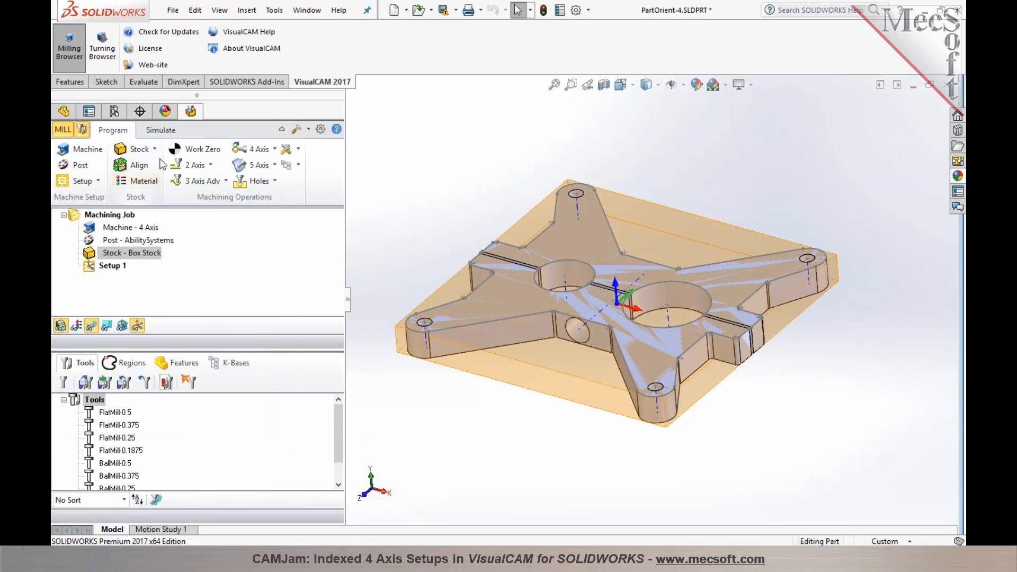
left_click(188, 153)
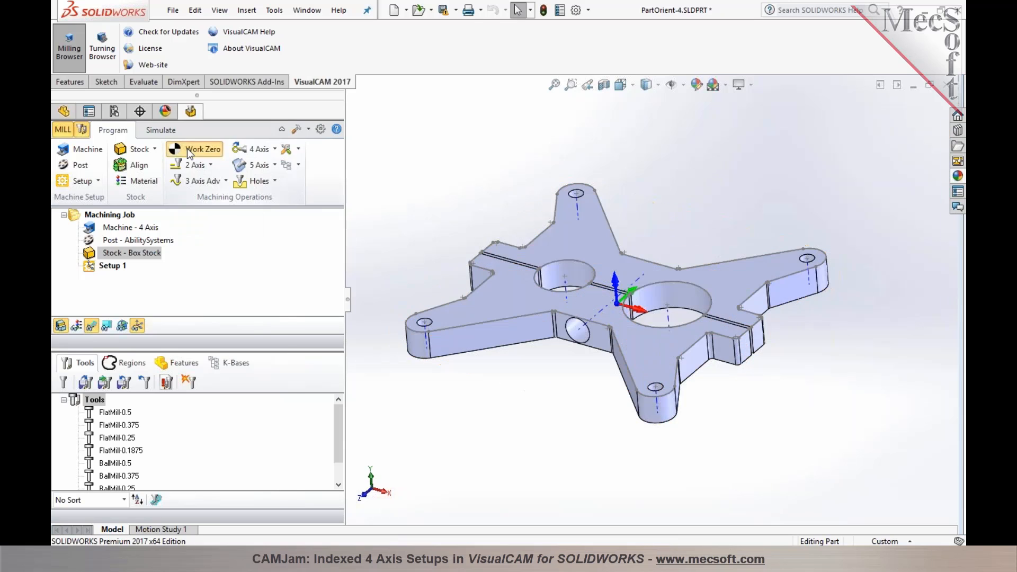
left_click(162, 290)
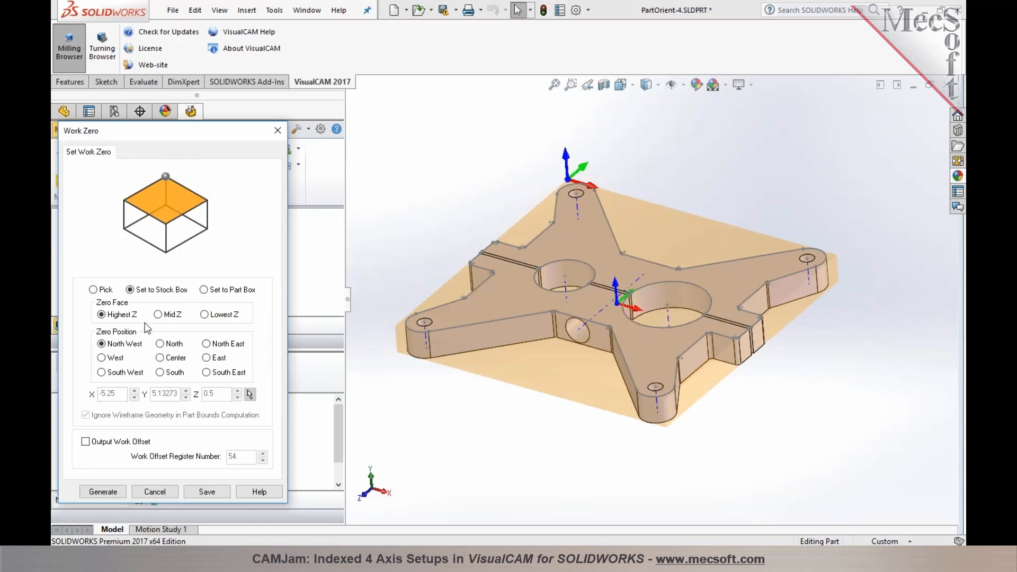
left_click(113, 372)
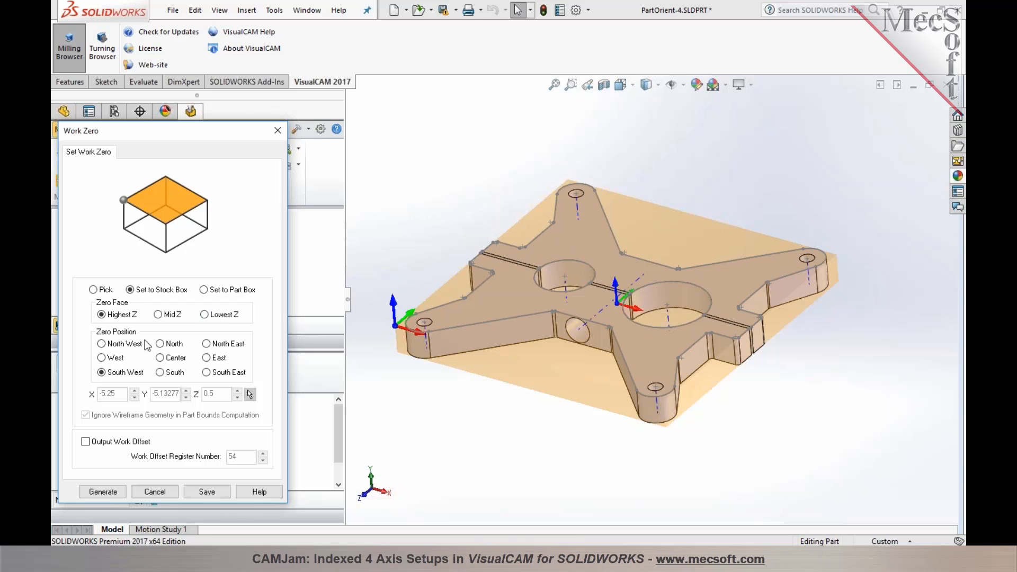
left_click(113, 358)
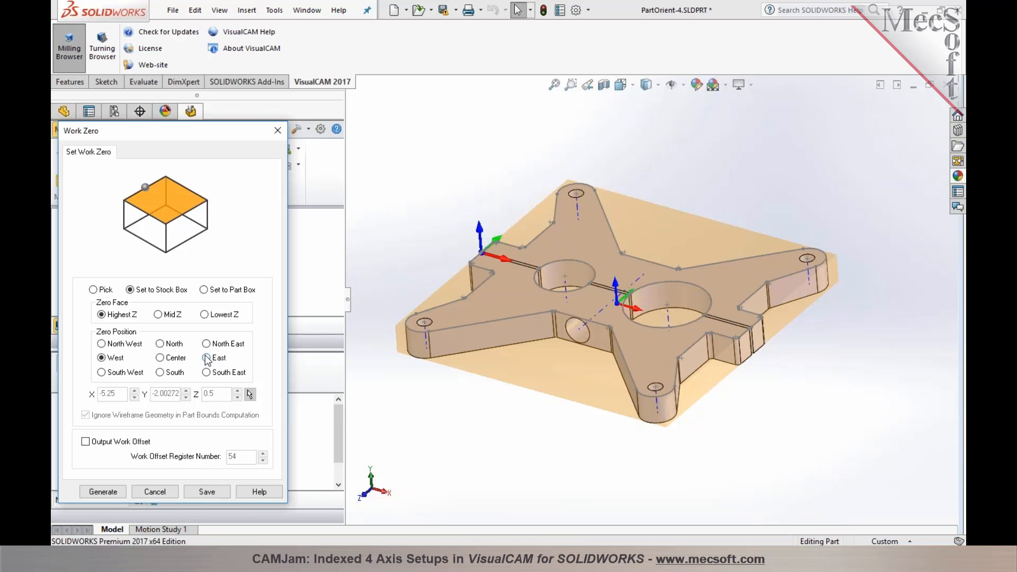
left_click(172, 358)
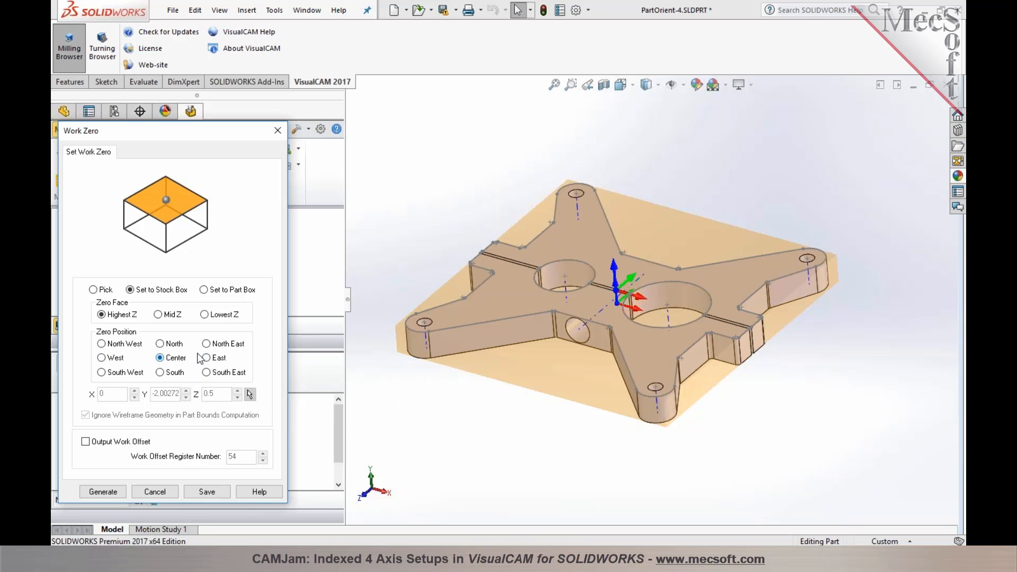
left_click(176, 316)
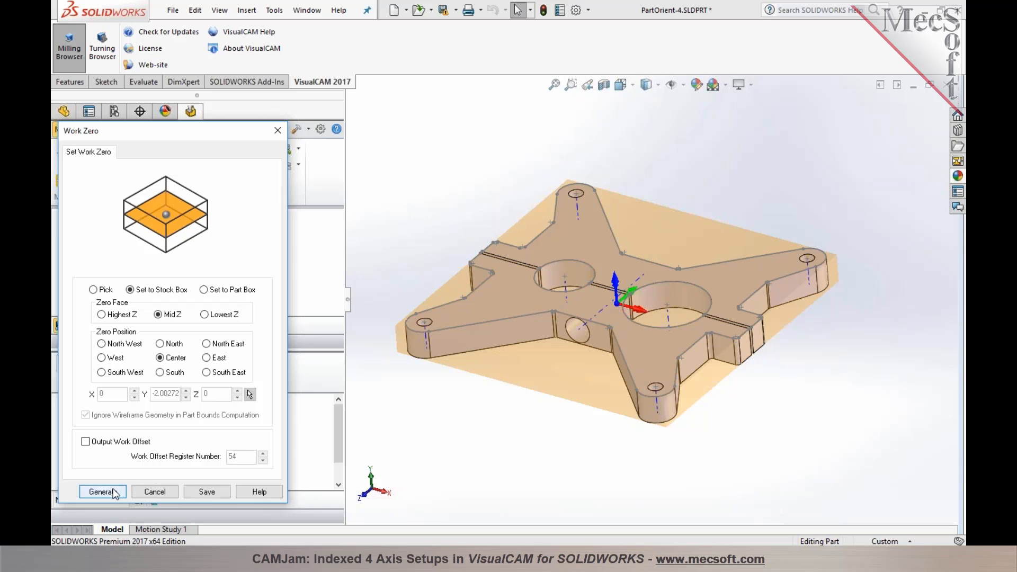
left_click(139, 493)
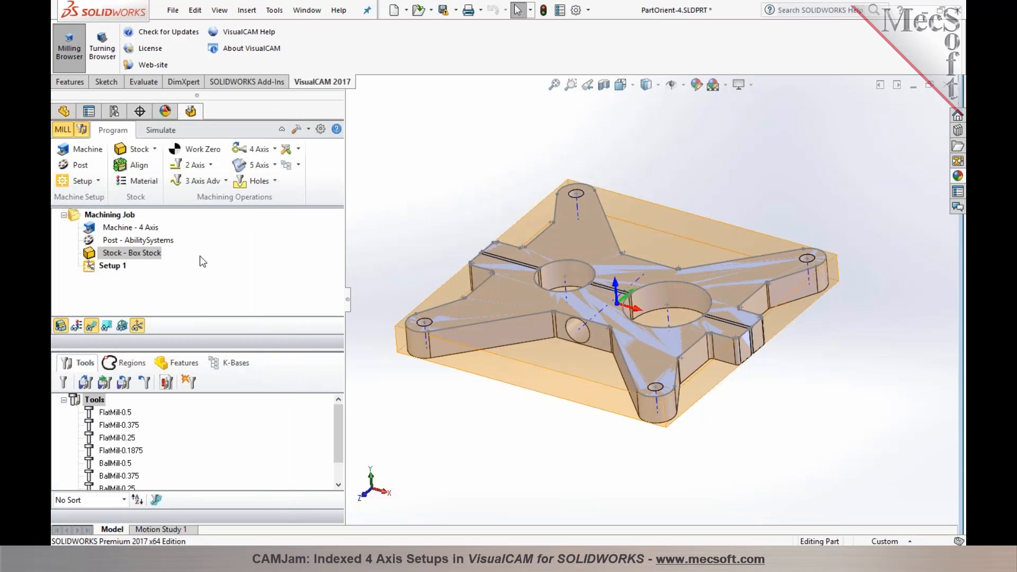
Start a 2 1/2 Axis Profiling operation and select the chained outer contour sketch of the part as its machining region.
left_click(207, 164)
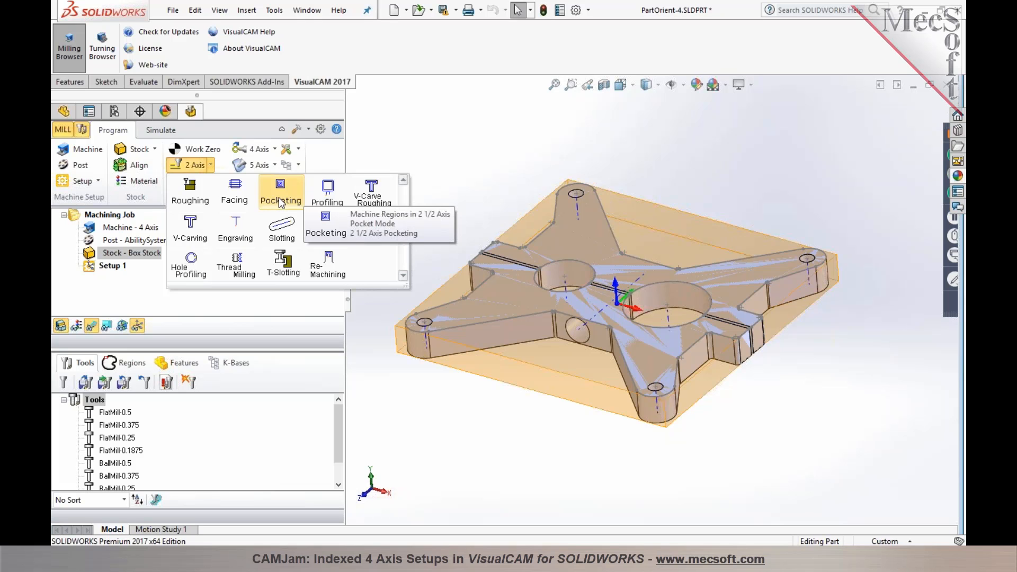
left_click(310, 204)
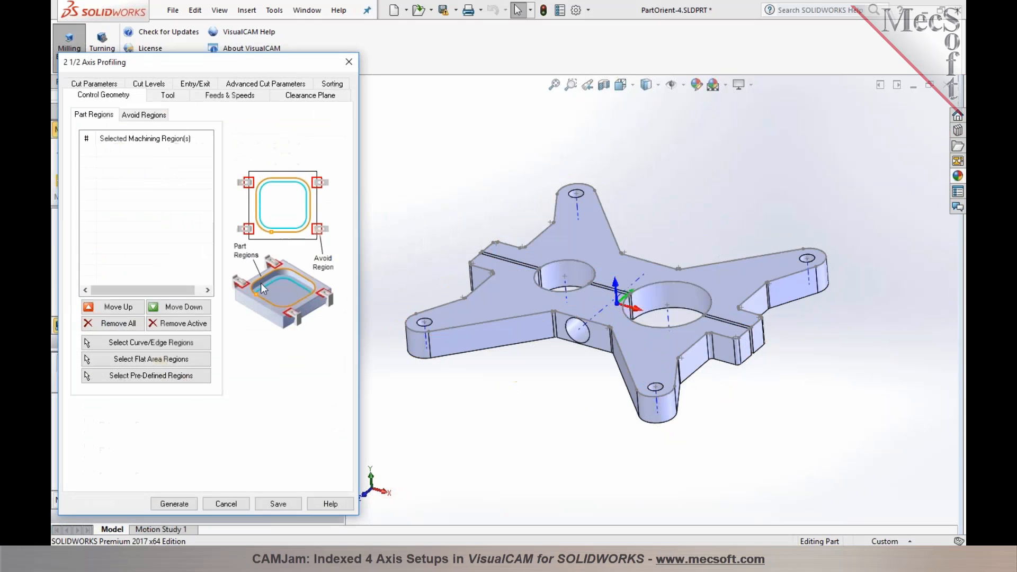
left_click(168, 342)
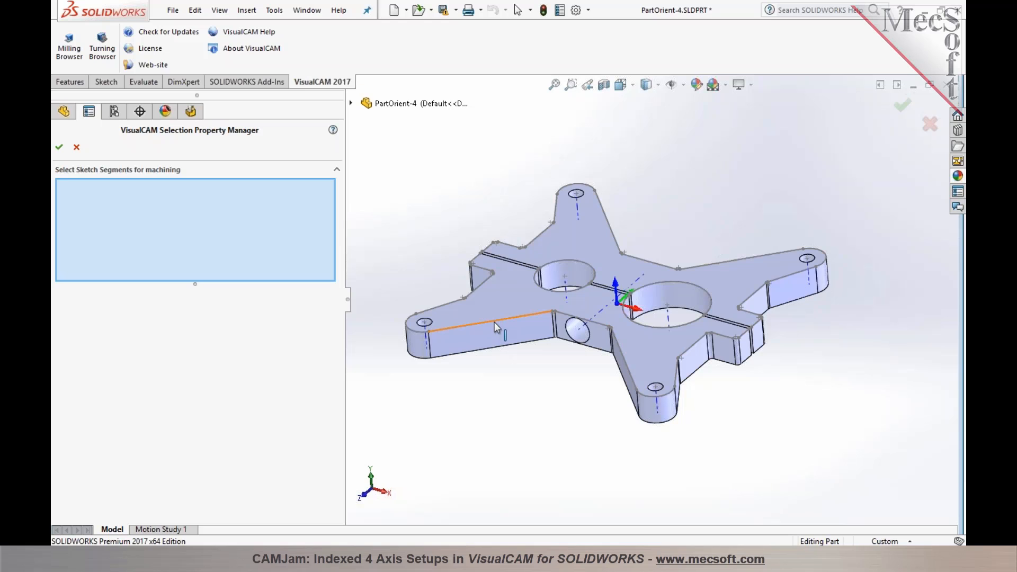
right_click(494, 323)
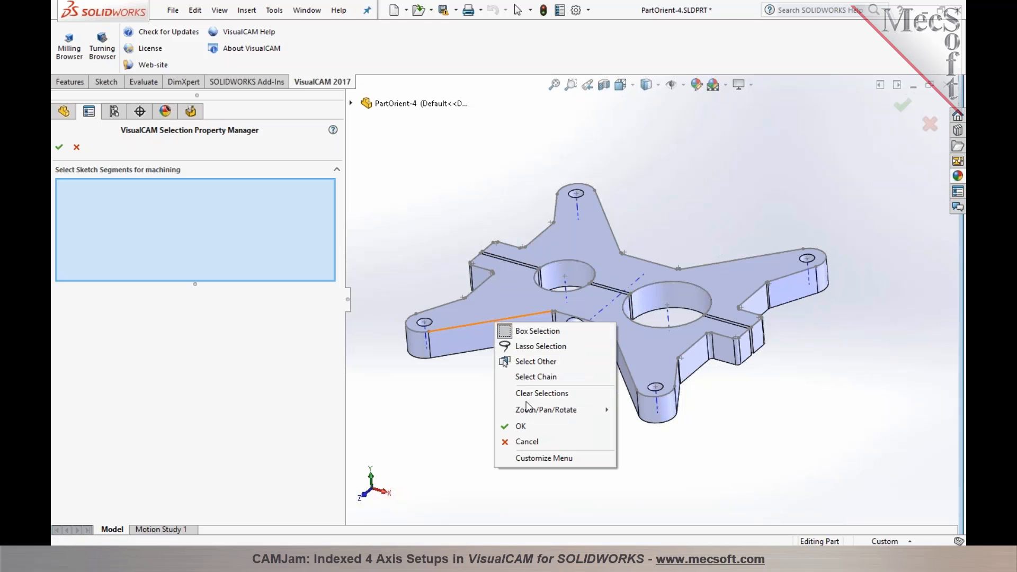
left_click(535, 377)
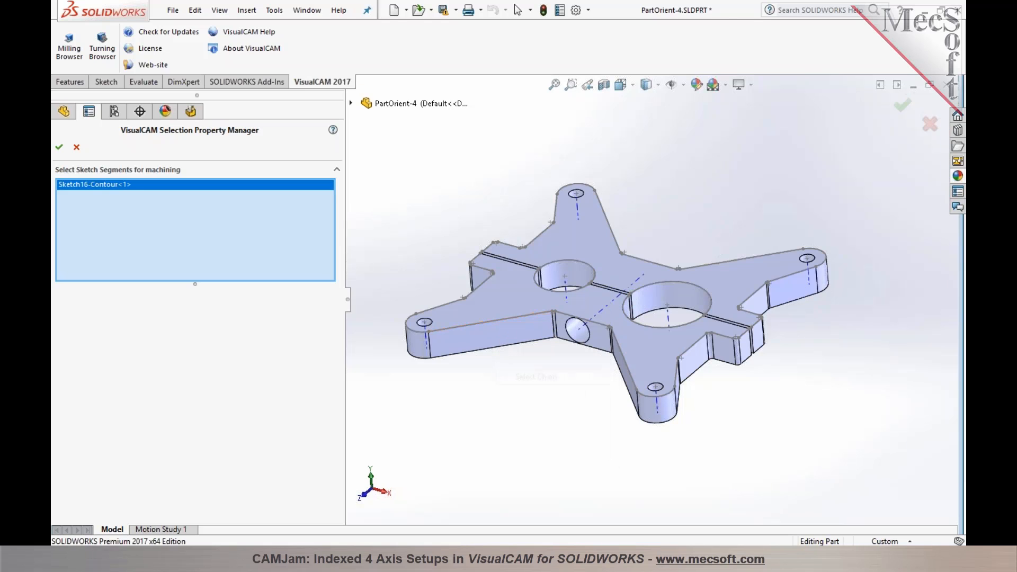
left_click(59, 146)
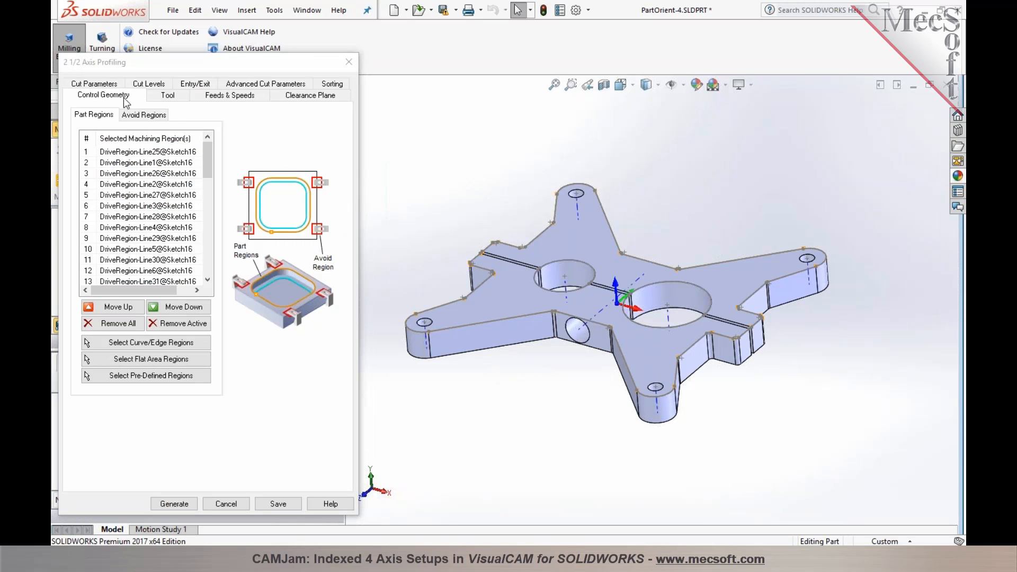
Generate the profiling toolpath with the FlatMill-0.5 tool, Climb cut direction and cutting on the outside of closed curves.
left_click(154, 94)
mouse_move(130, 140)
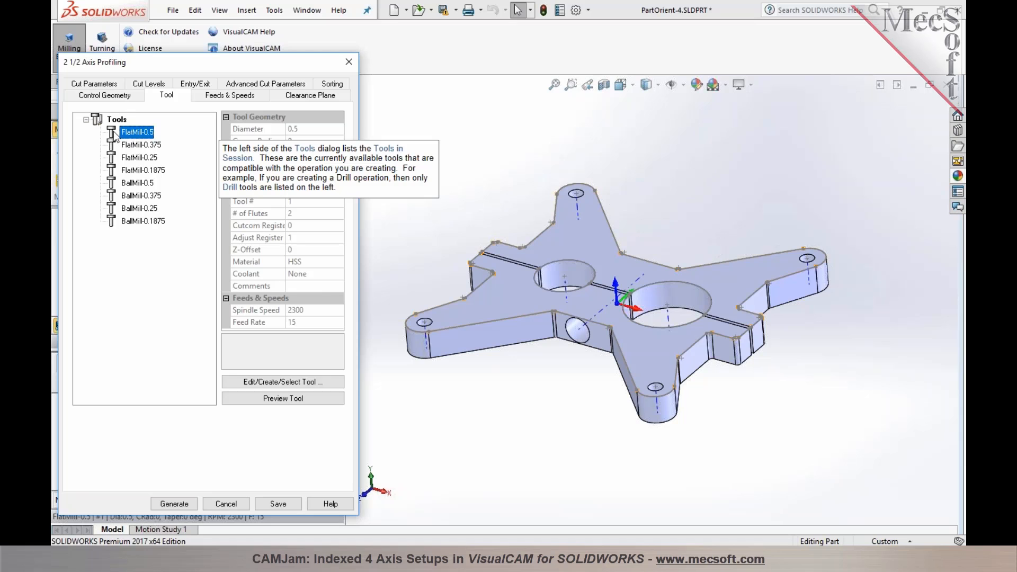
left_click(109, 84)
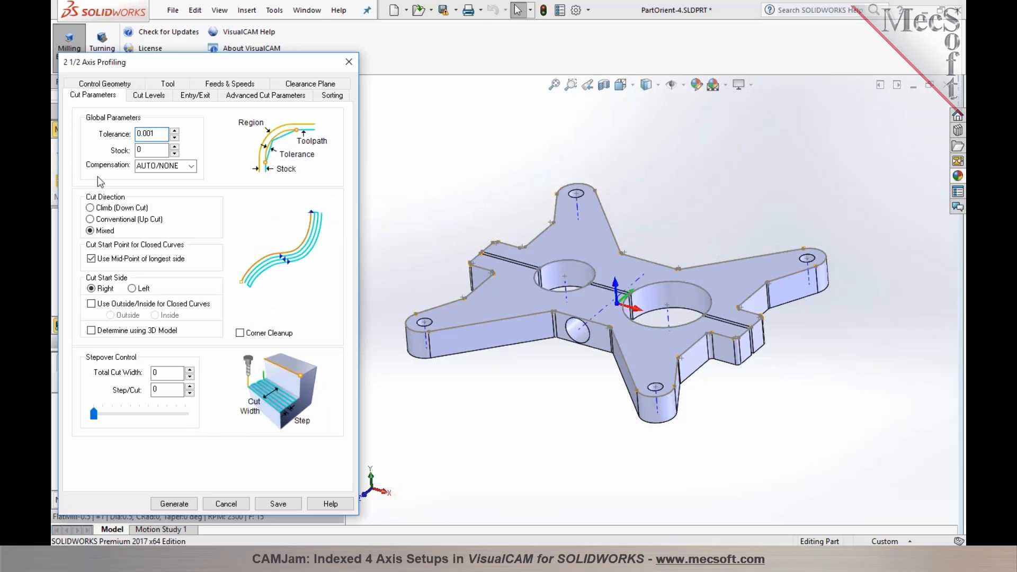
left_click(98, 208)
left_click(100, 304)
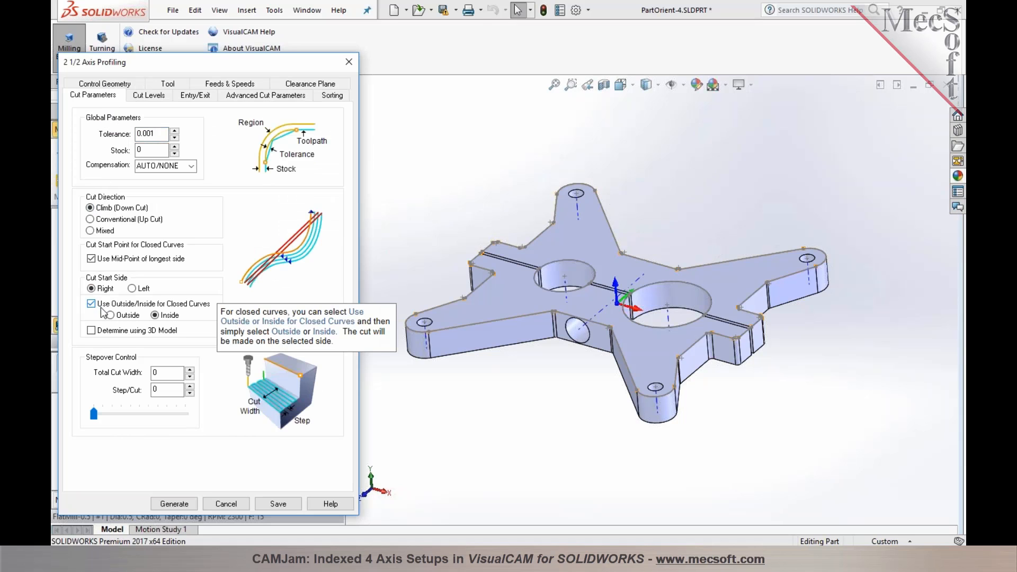
left_click(174, 504)
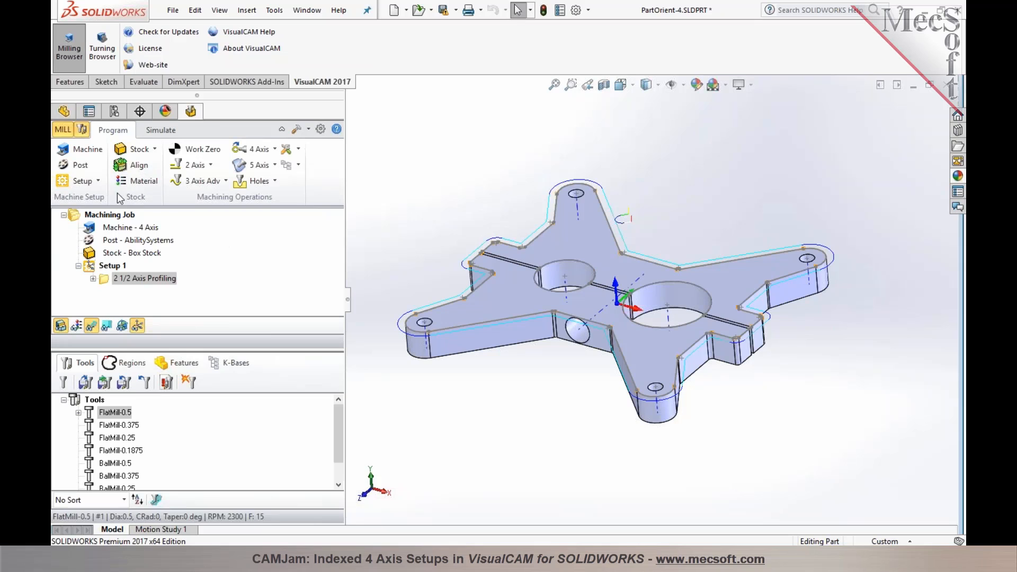
Add a Rotate Table Setup with a table rotation angle of 180 degrees, counter clockwise.
left_click(98, 181)
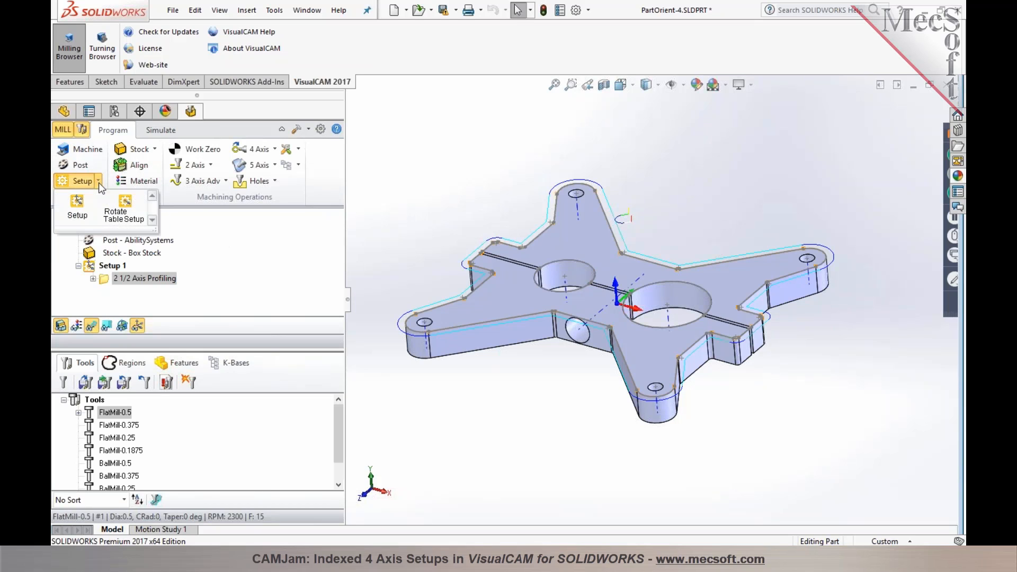
left_click(118, 216)
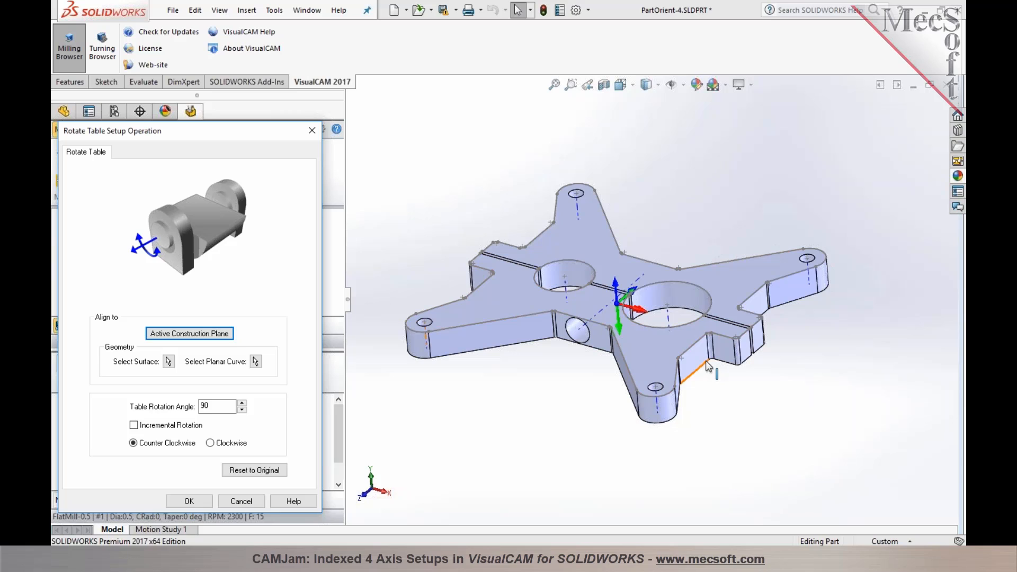
left_click_drag(212, 406, 188, 404)
type("180")
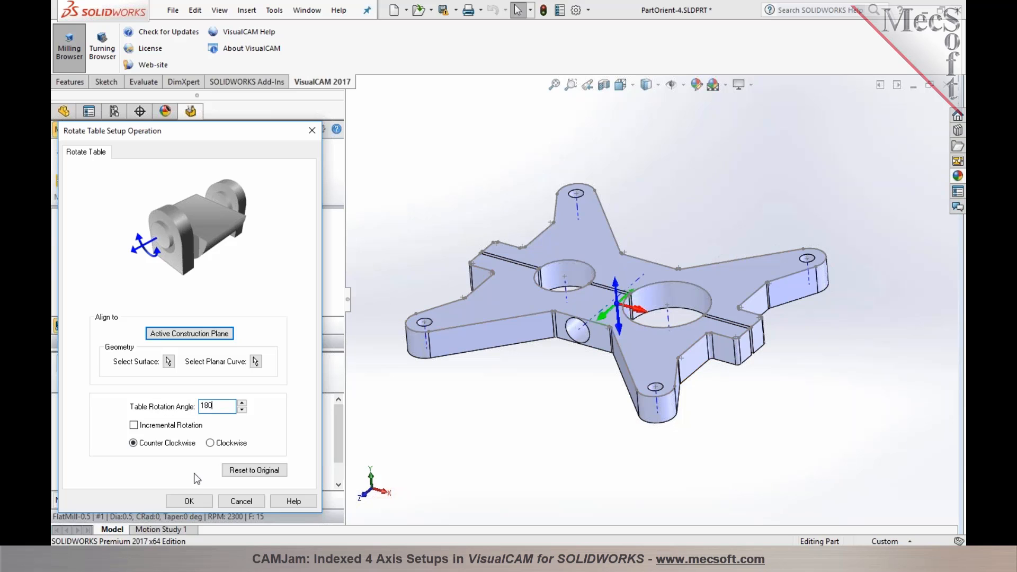
left_click(201, 501)
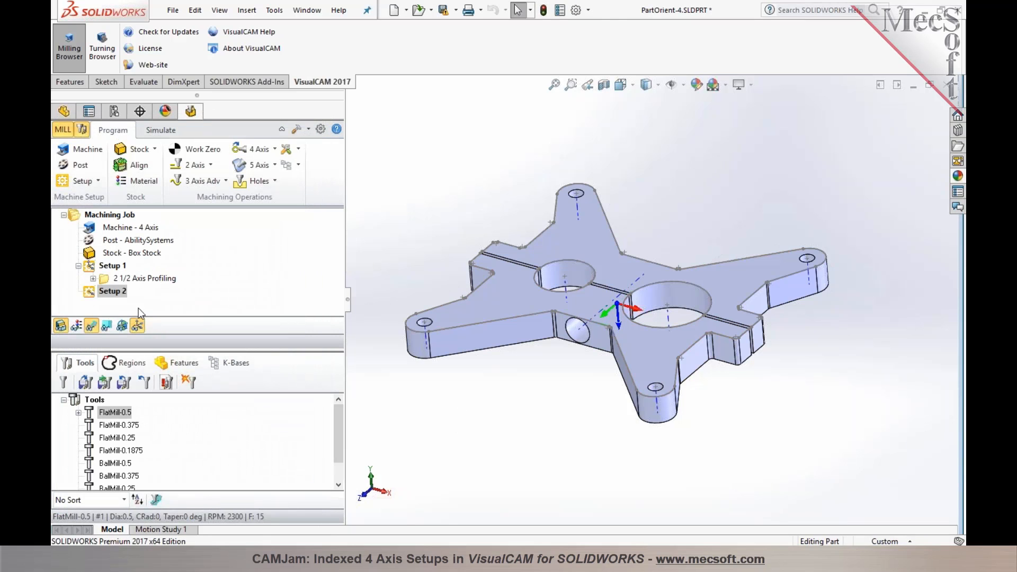
Generate a Horizontal Finishing toolpath under Setup 2 with the FlatMill-0.5 tool, removing all preselected containment regions.
middle_click_drag(504, 448, 578, 295)
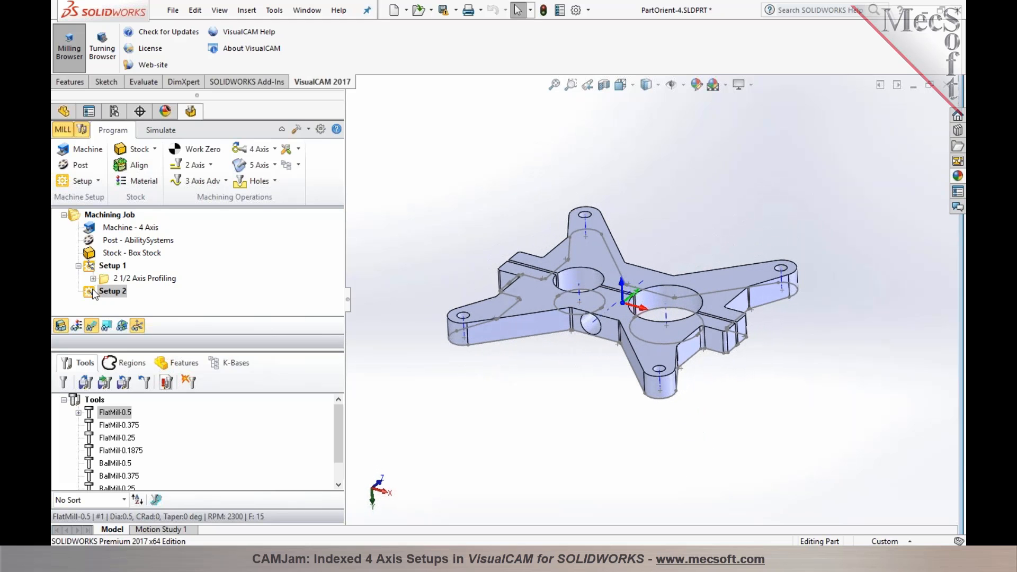
left_click_drag(137, 349, 137, 397)
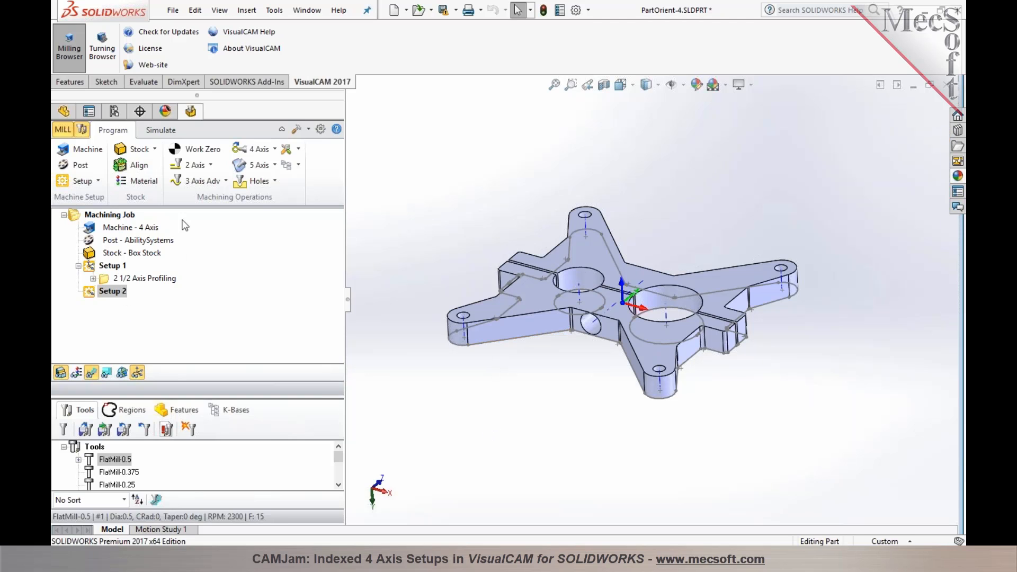
left_click(145, 278)
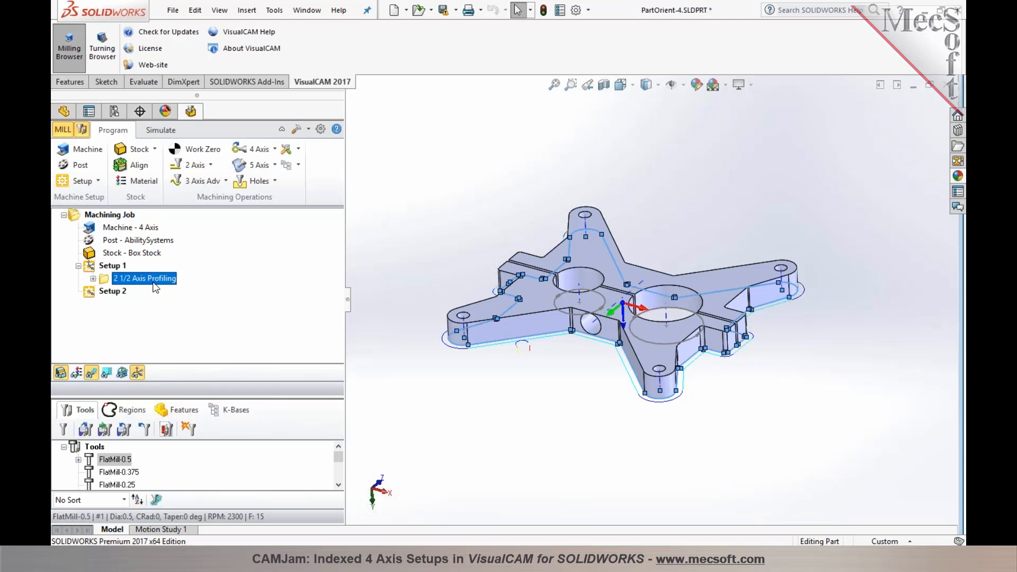
left_click(110, 294)
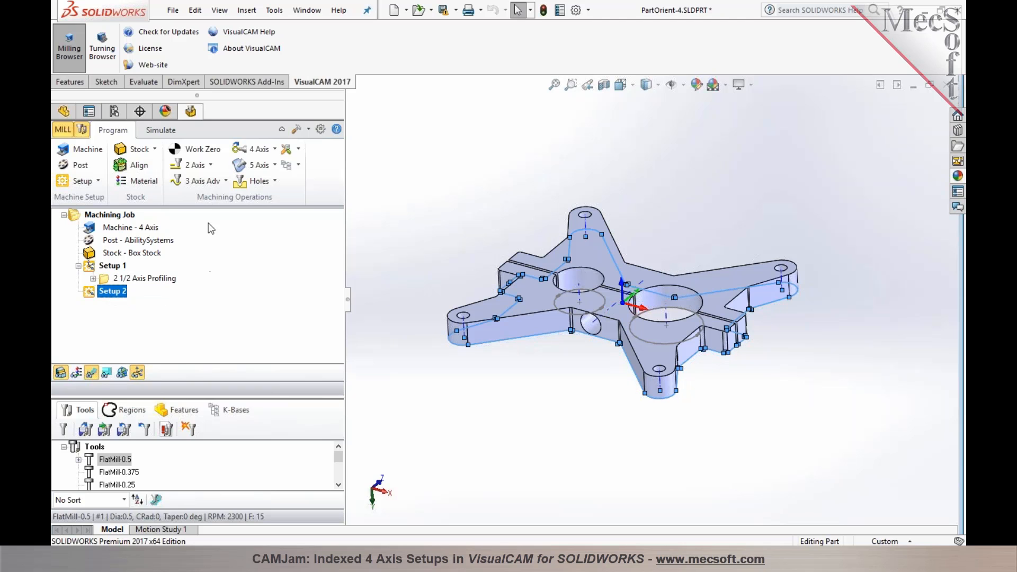
left_click(219, 181)
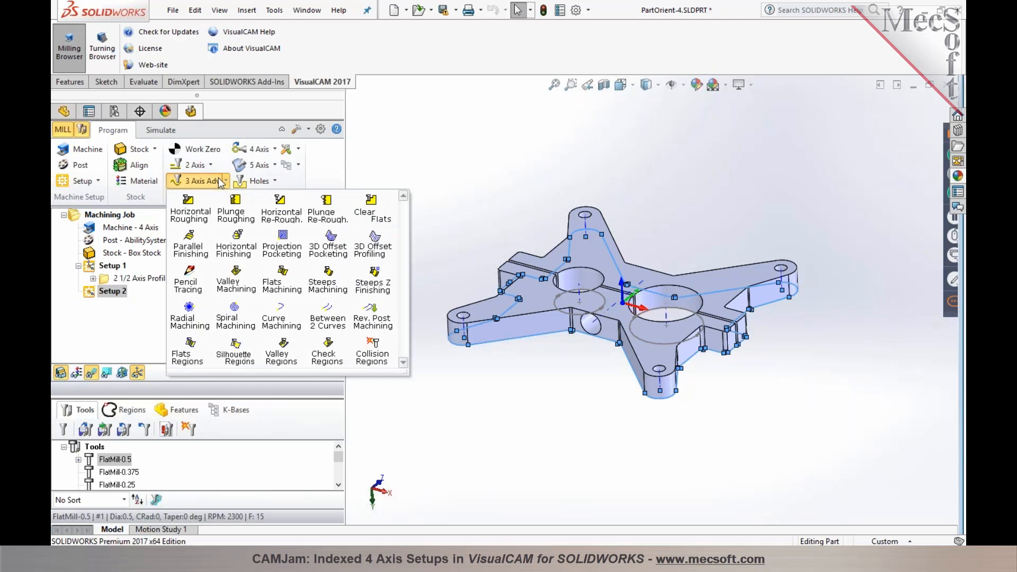
left_click(229, 239)
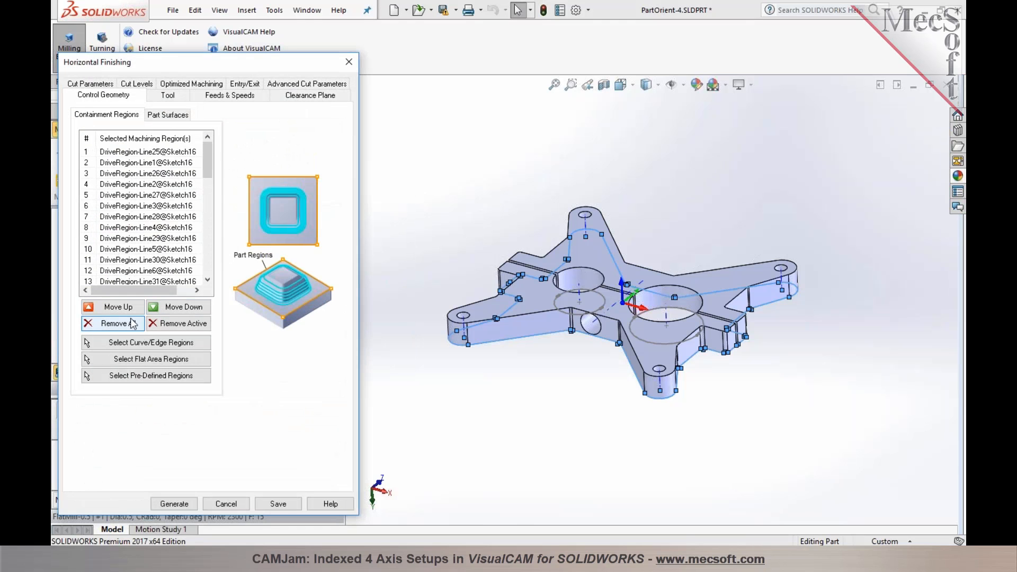
left_click(132, 324)
left_click(169, 95)
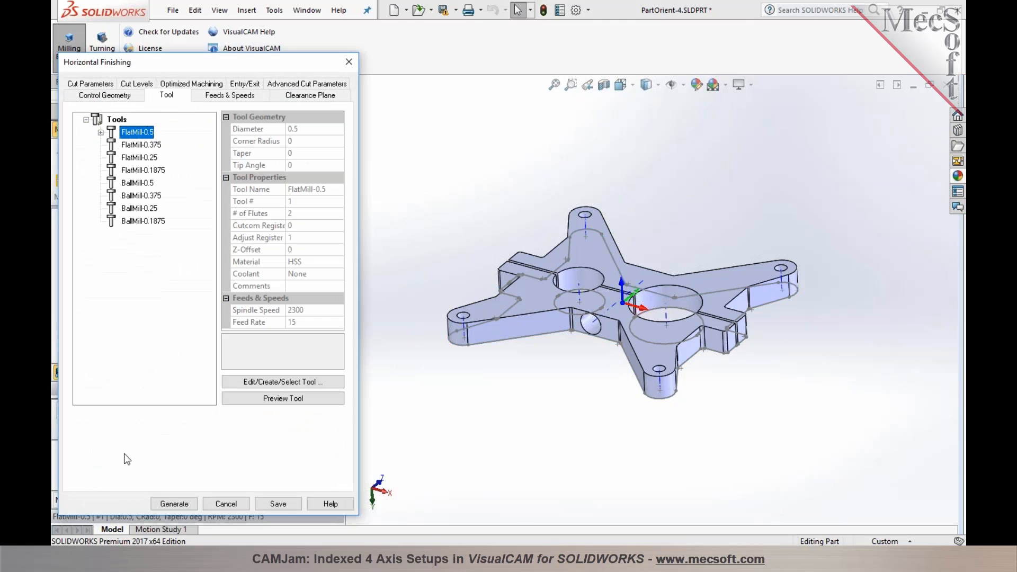
left_click(172, 502)
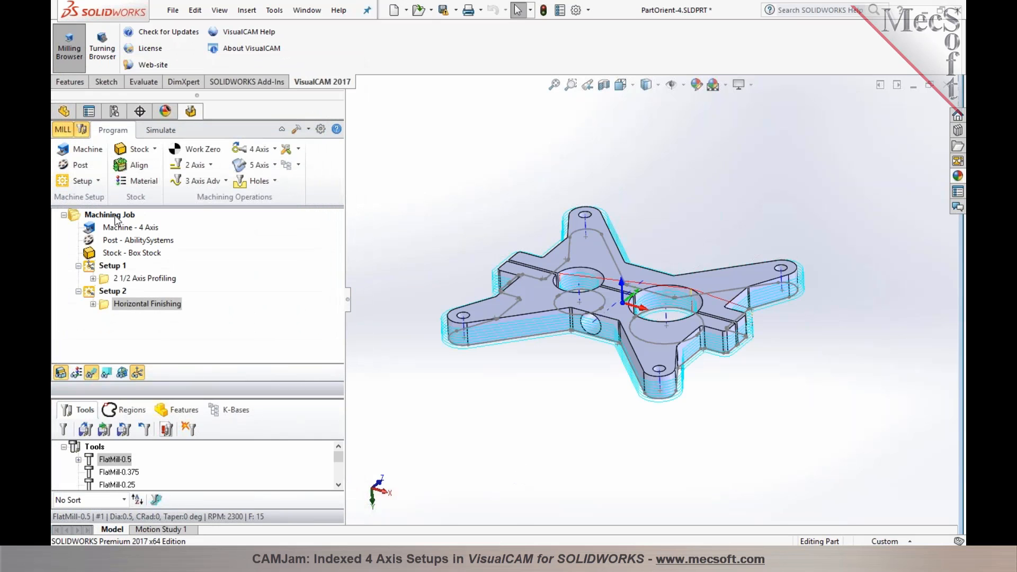
Post all operations of the machining job with the Fanuc0m post, saving PartOrient-4.nc to the Desktop.
left_click(110, 215)
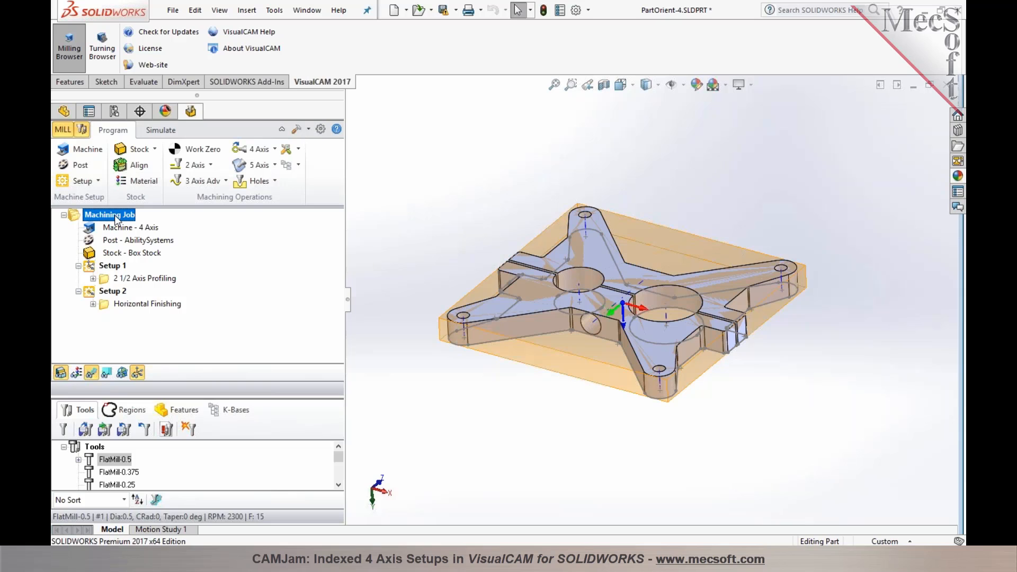
right_click(117, 219)
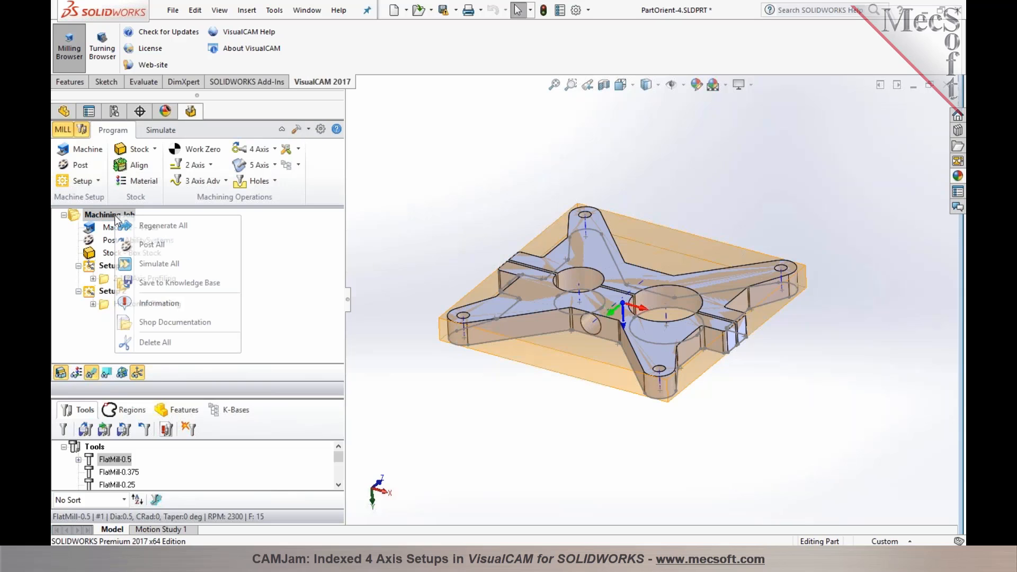
left_click(126, 245)
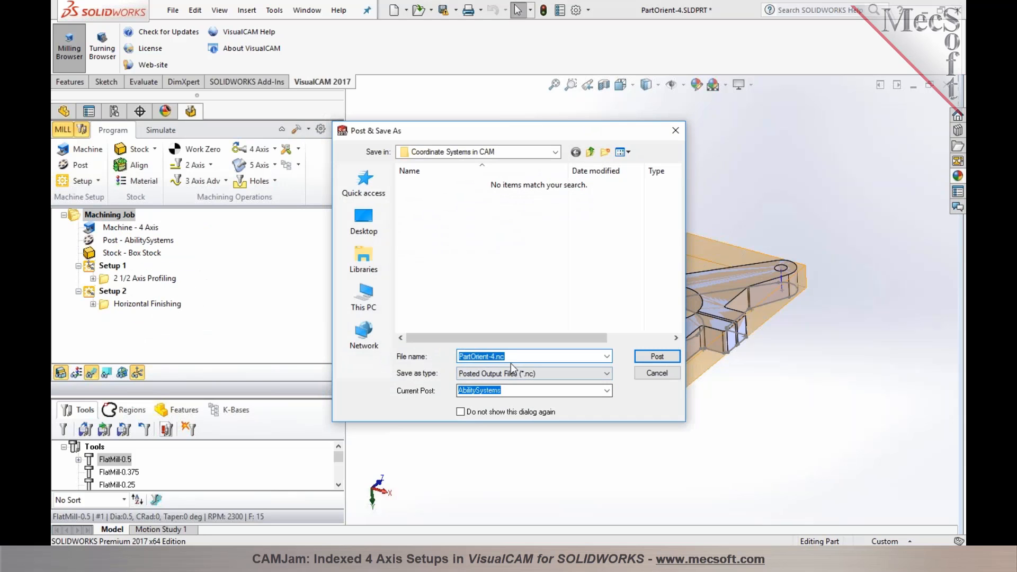
left_click(606, 390)
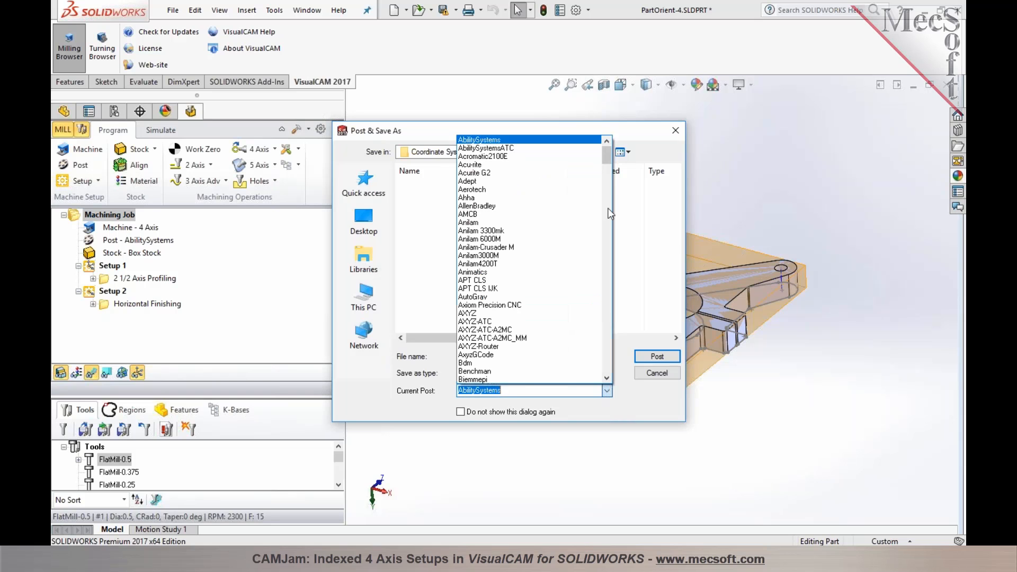
left_click_drag(608, 156, 610, 217)
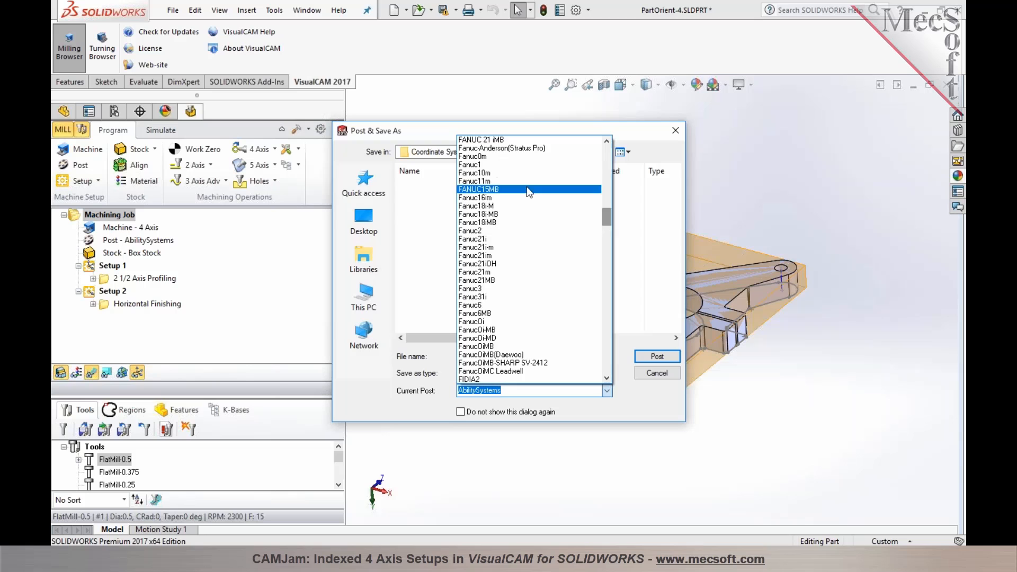
left_click(509, 157)
left_click(378, 222)
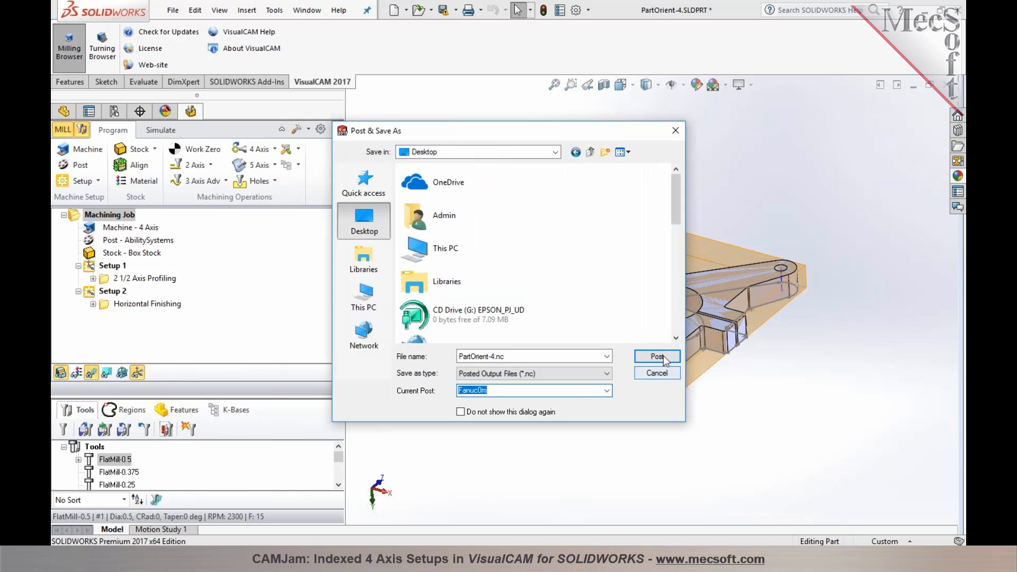
left_click(664, 356)
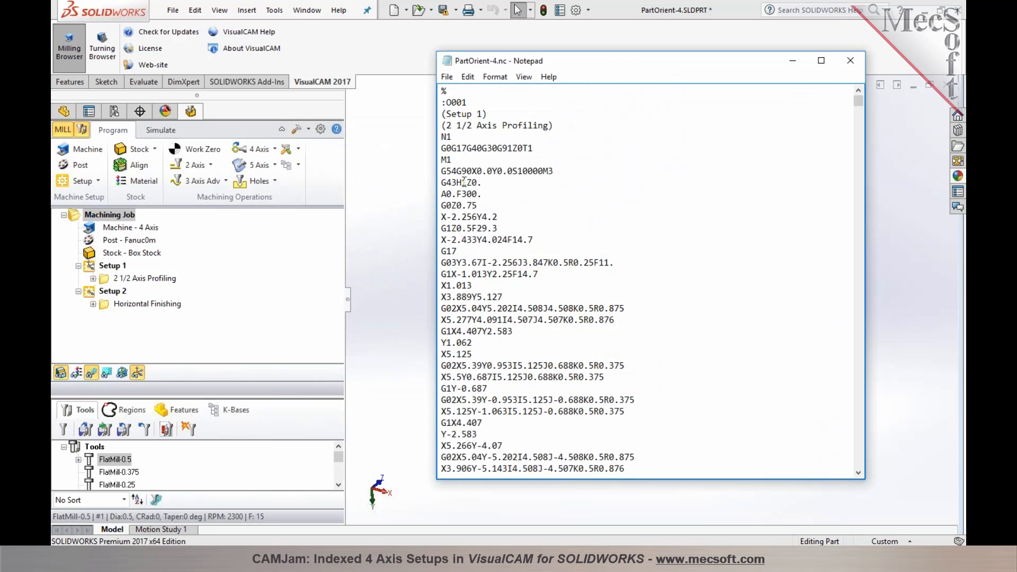
Examine the A-axis rotation lines for Setup 1 and Setup 2 in the posted G-code, and close the file.
left_click_drag(482, 198, 439, 198)
scroll(717, 317, "down", 9)
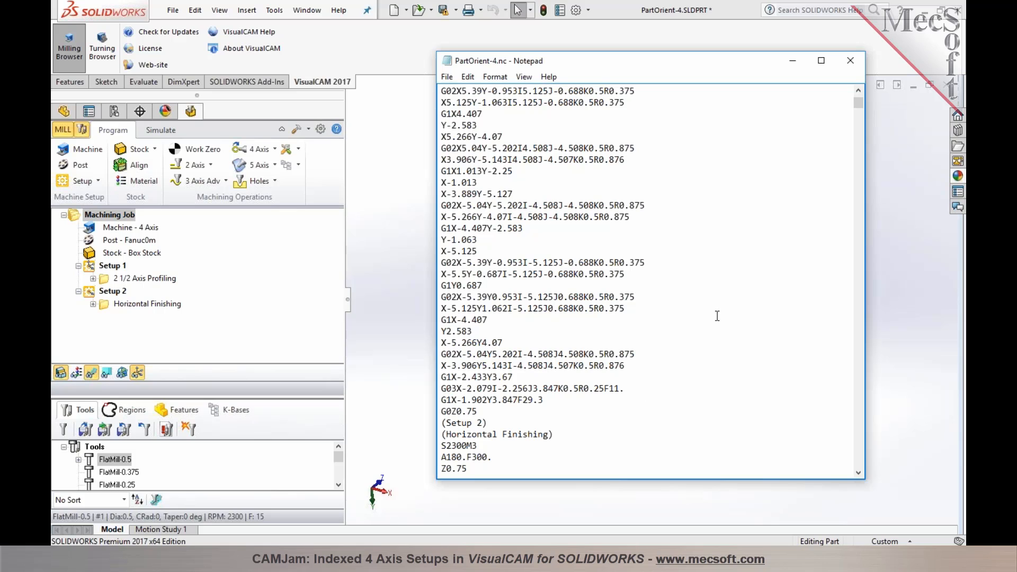
scroll(711, 320, "down", 2)
left_click_drag(498, 389, 430, 388)
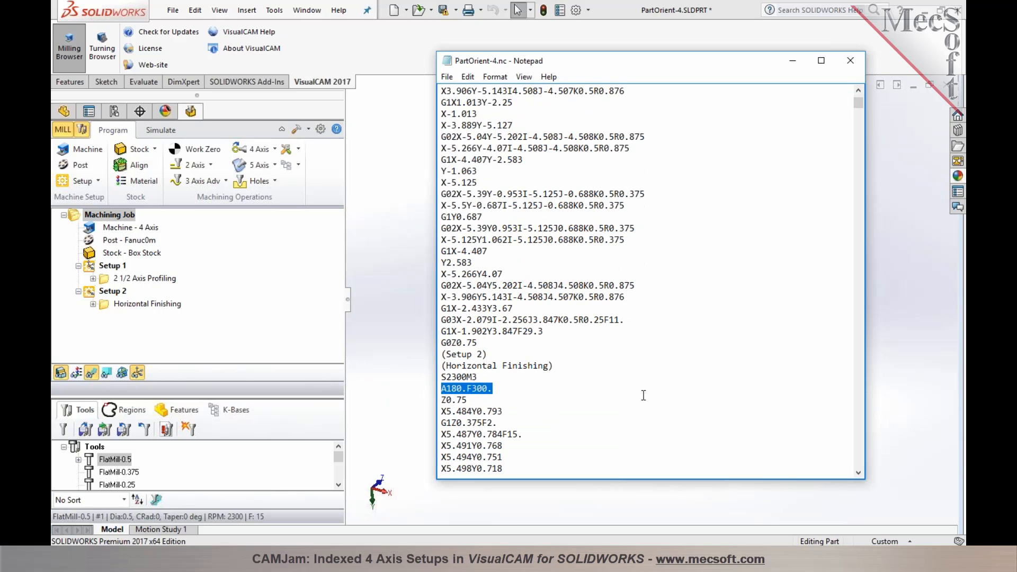
left_click(460, 390)
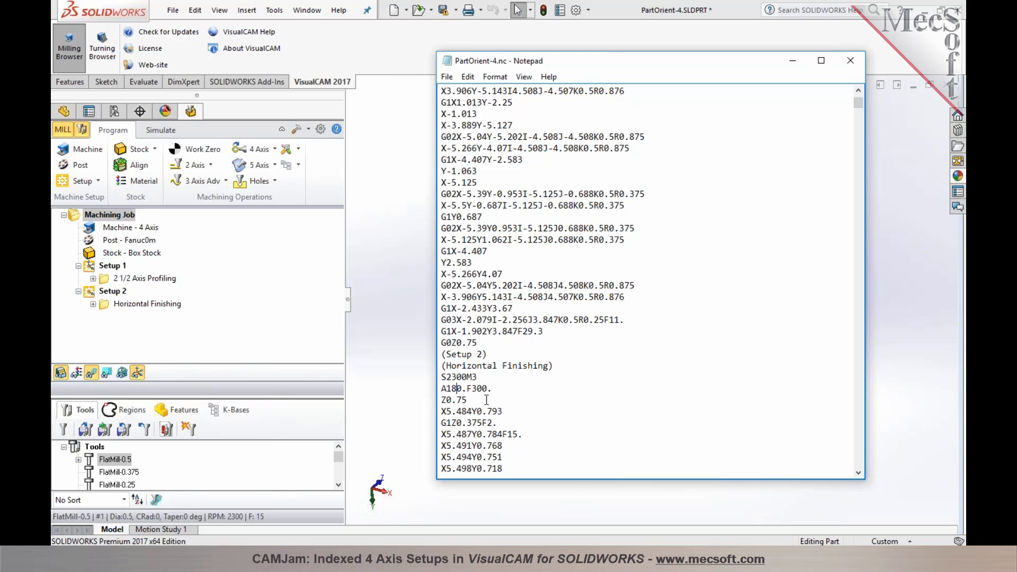
left_click(850, 61)
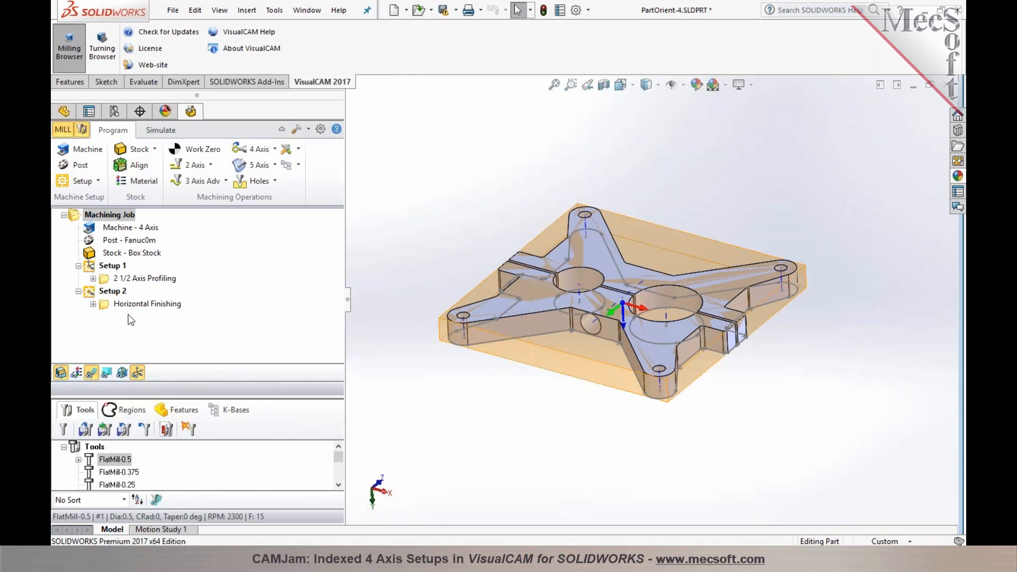